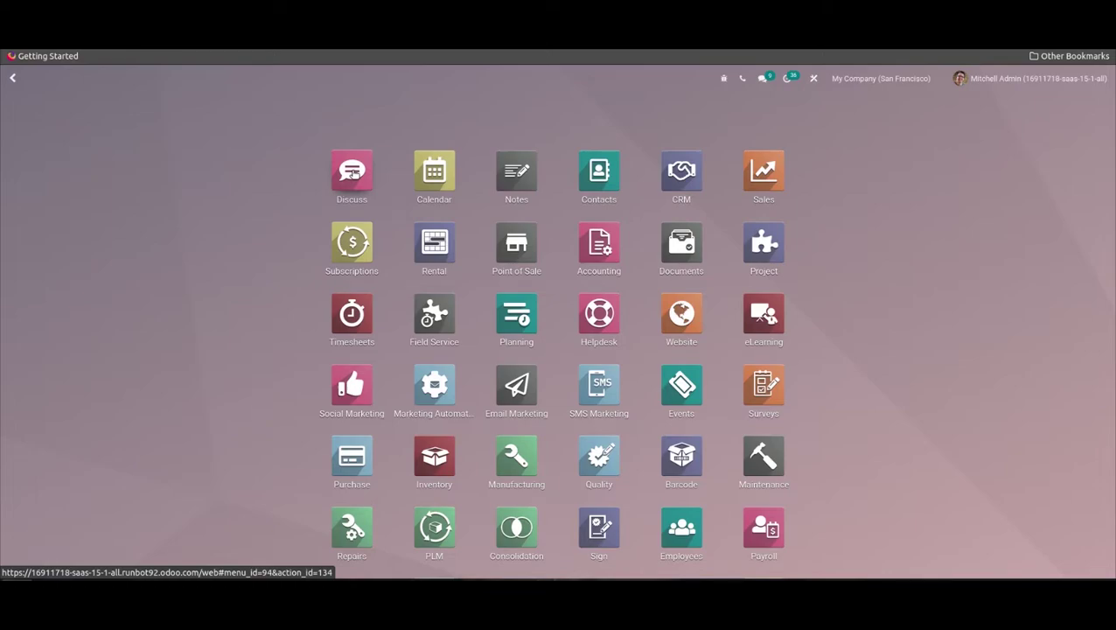
Search 'li' on the apps home screen and open the Live Chat app.
{"action": "type", "text": "li"}
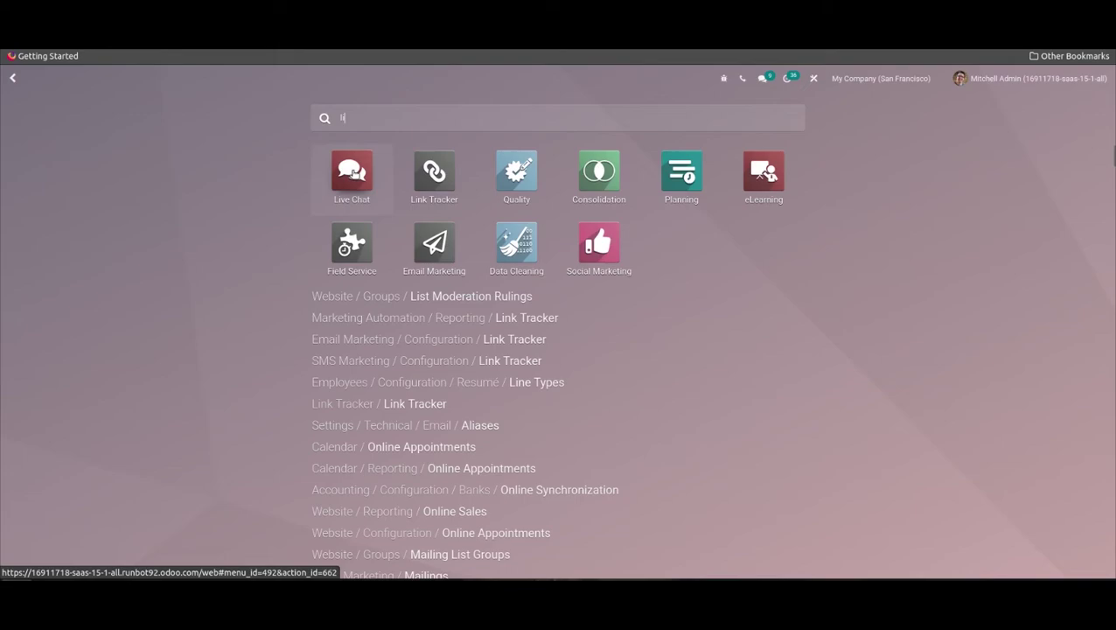
{"action": "key", "text": "Return"}
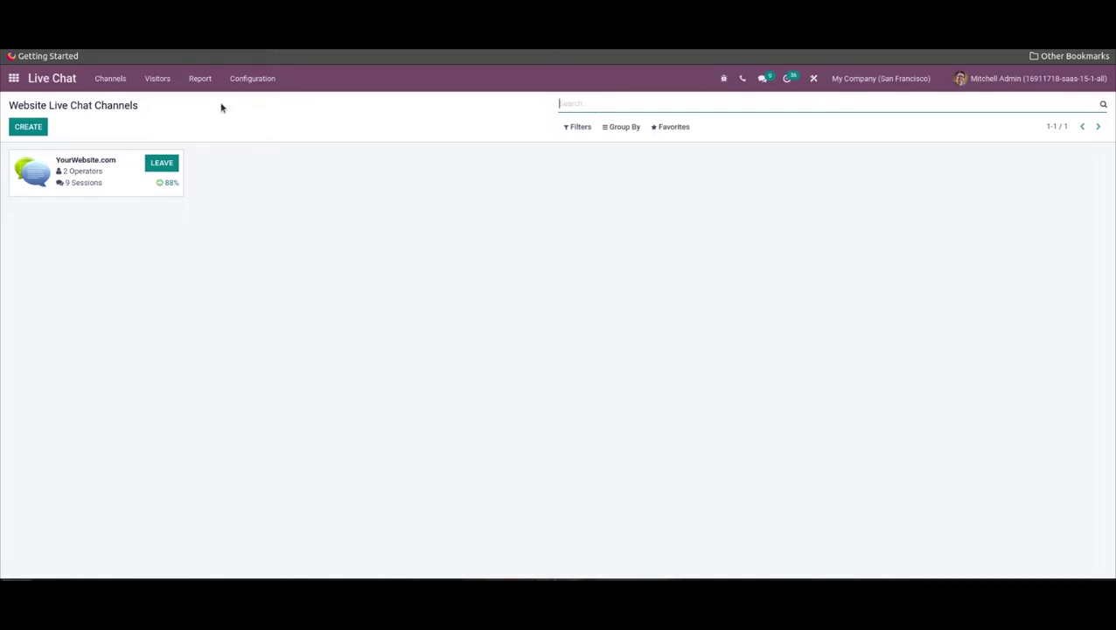
Open the Visitors list, then start and cancel an SMS to the first visitor.
{"action": "left_click", "coordinate": [157, 79]}
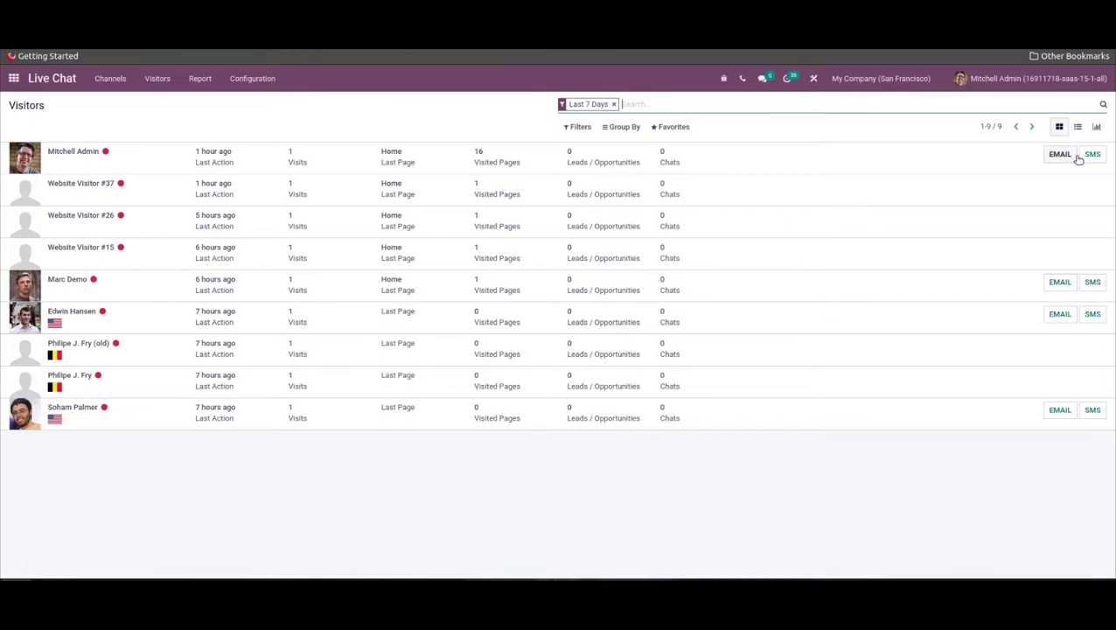
{"action": "left_click", "coordinate": [1096, 155]}
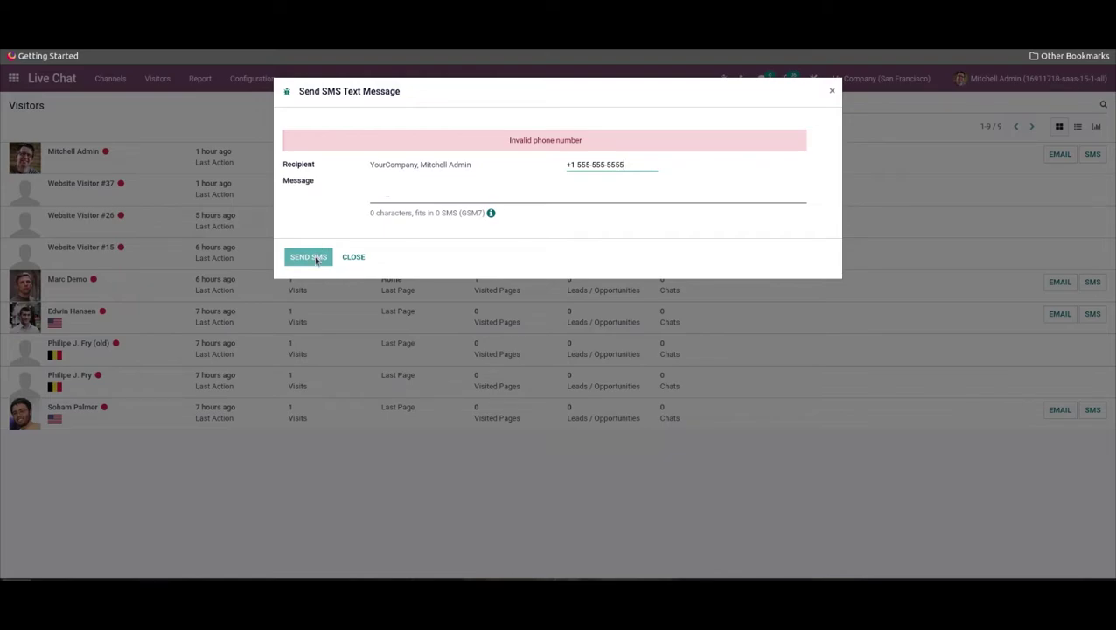
{"action": "left_click", "coordinate": [354, 257]}
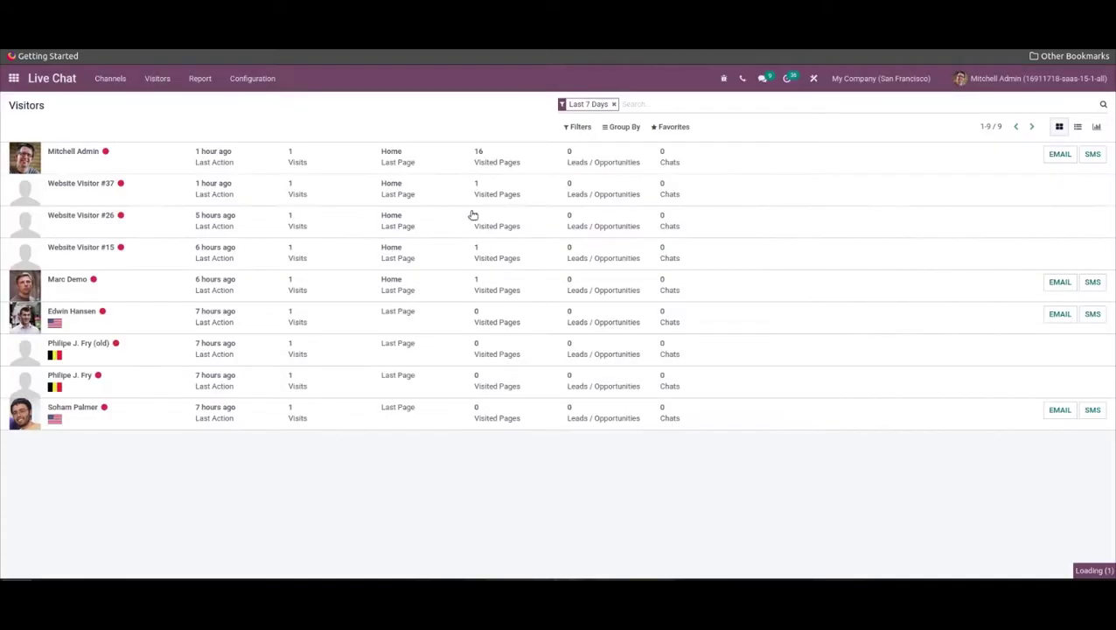
{"action": "left_click", "coordinate": [1057, 155]}
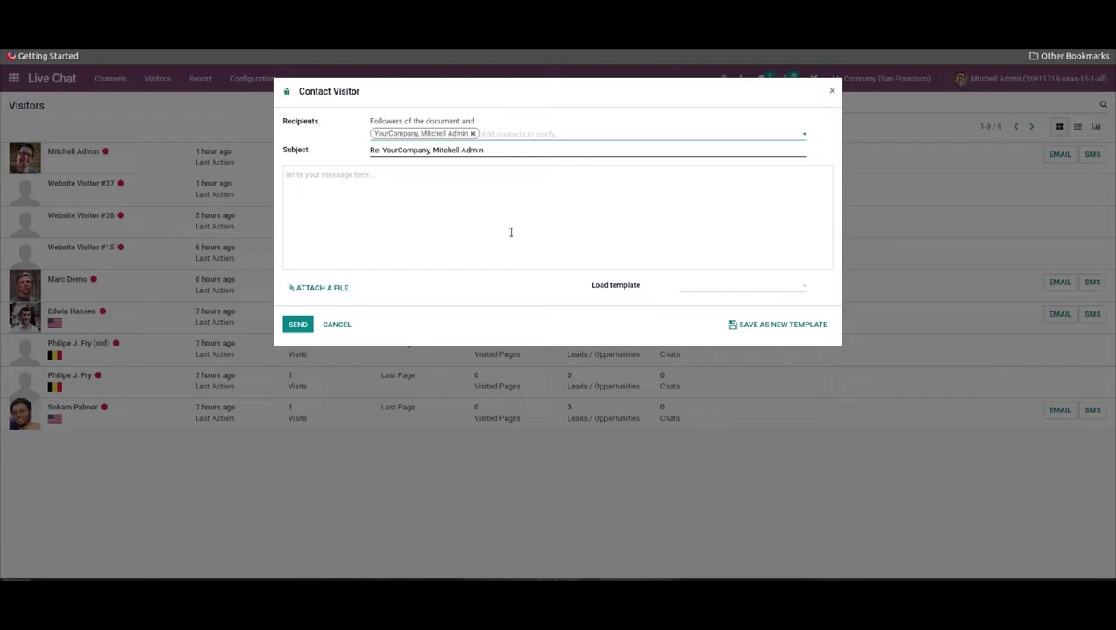
{"action": "left_click", "coordinate": [487, 134]}
{"action": "left_click", "coordinate": [713, 291]}
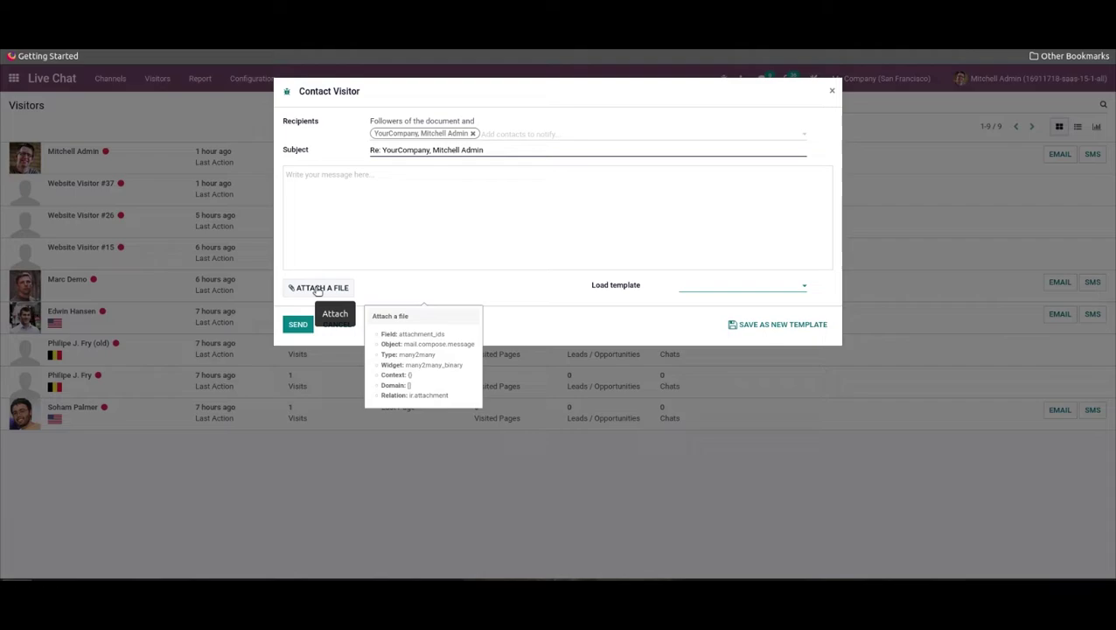
{"action": "left_click", "coordinate": [316, 289]}
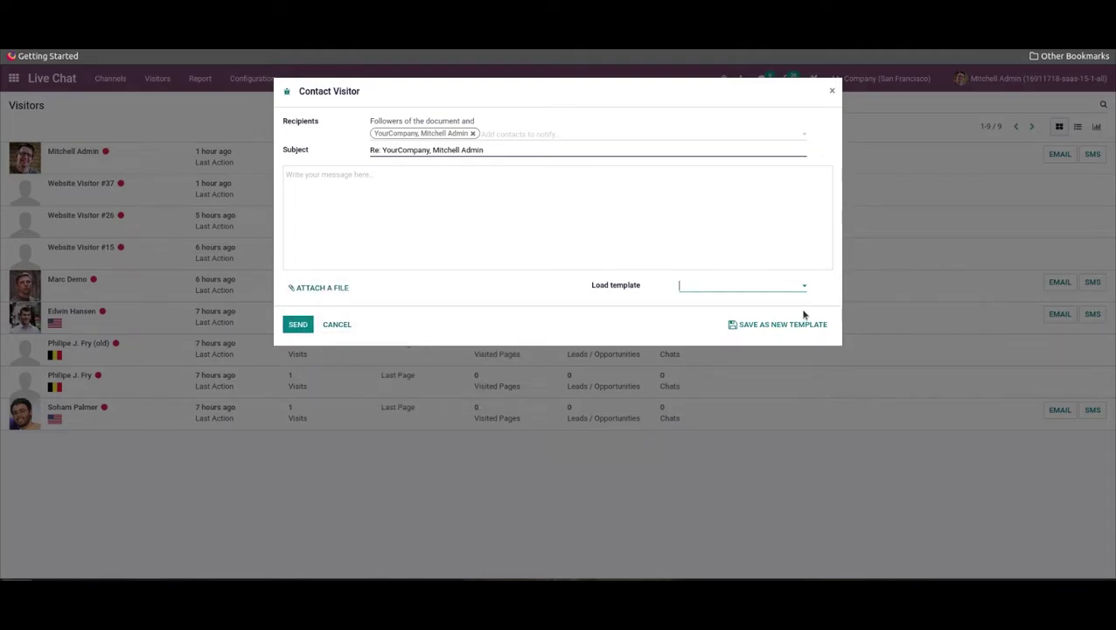
{"action": "left_click", "coordinate": [346, 325]}
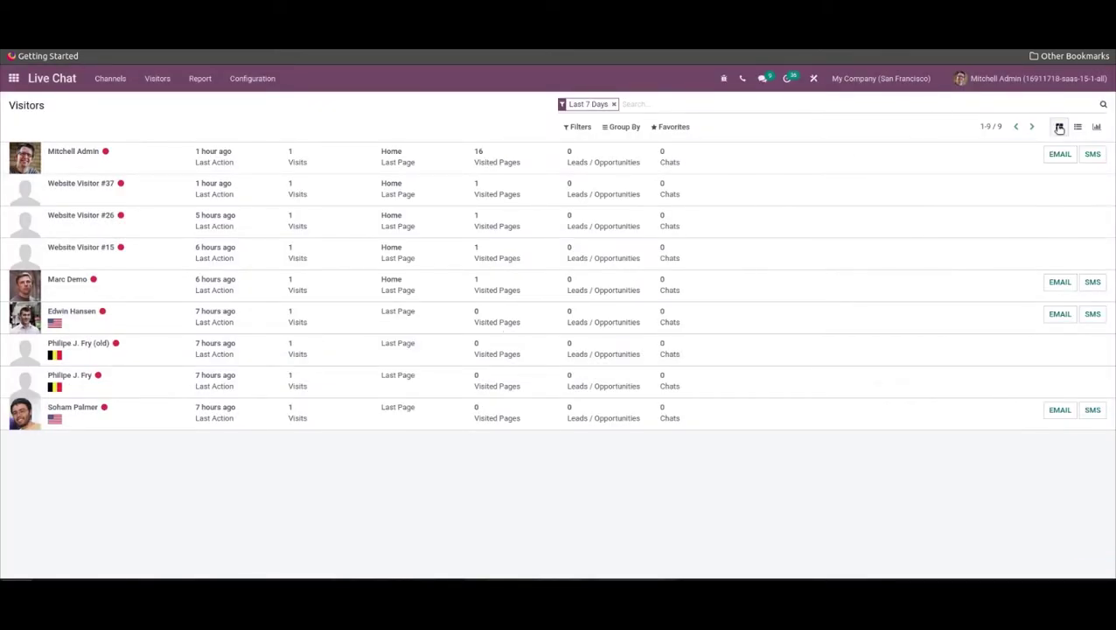
Switch visitors to list view and review one visitor's record with 2 registrations and 1 visit.
{"action": "left_click", "coordinate": [1079, 129]}
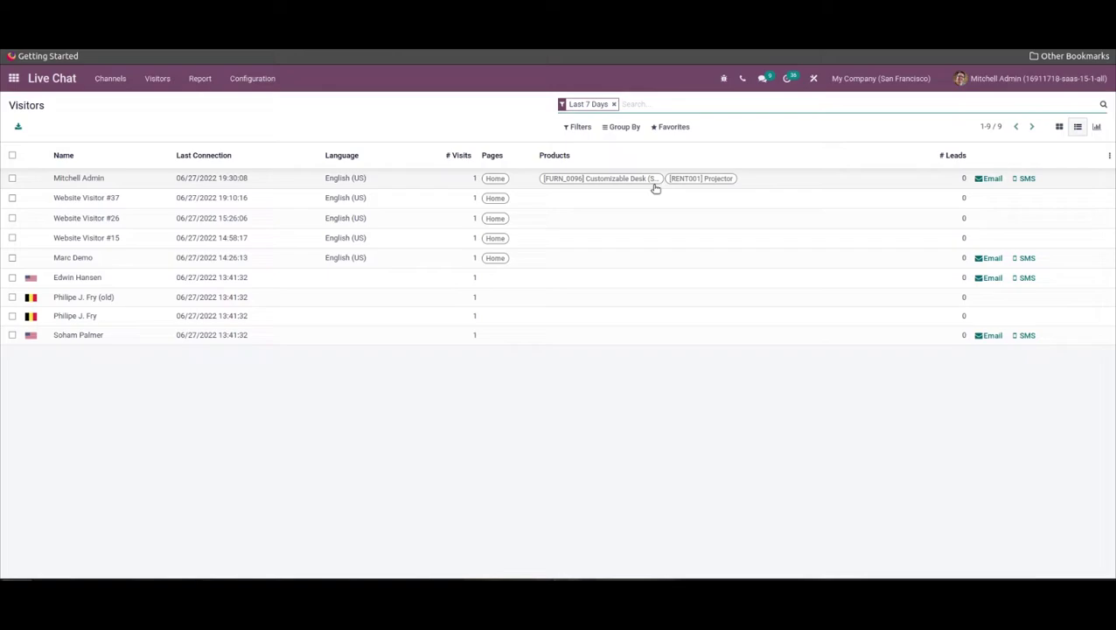
{"action": "left_click", "coordinate": [391, 277]}
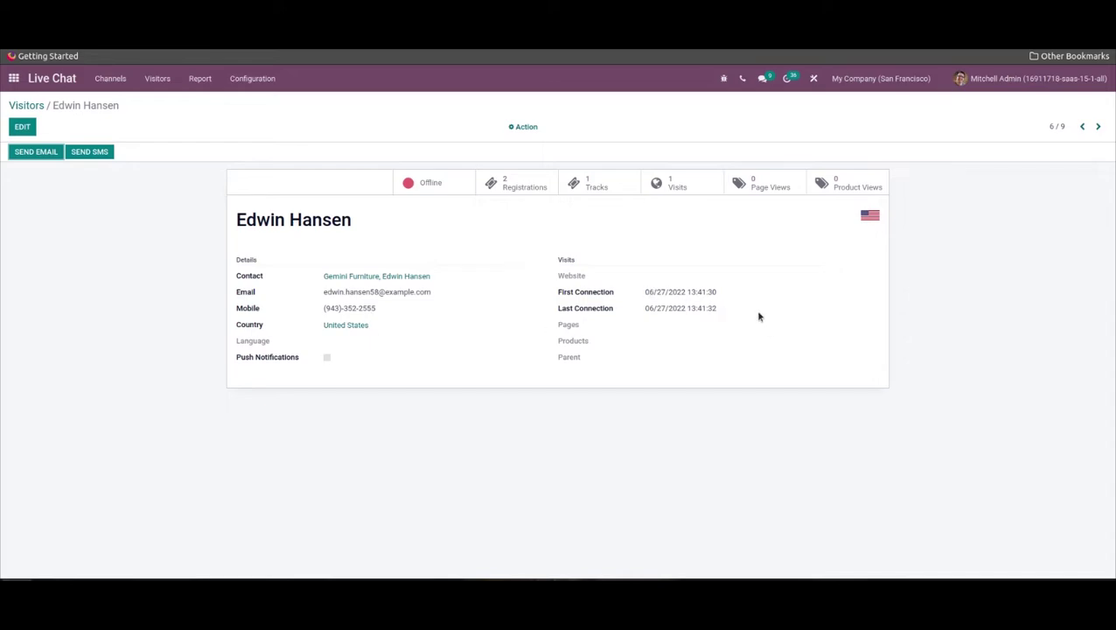
{"action": "mouse_move", "coordinate": [872, 215]}
{"action": "left_click", "coordinate": [33, 103]}
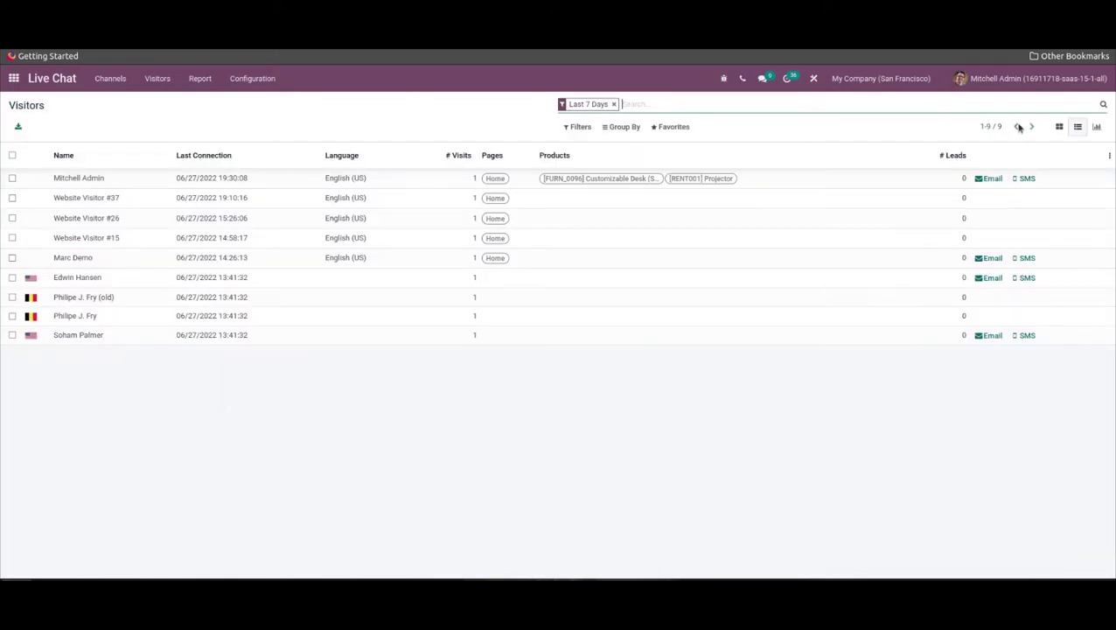
Show visitors as a graph, checking the Measures and Group By options without changing them.
{"action": "left_click", "coordinate": [1098, 126]}
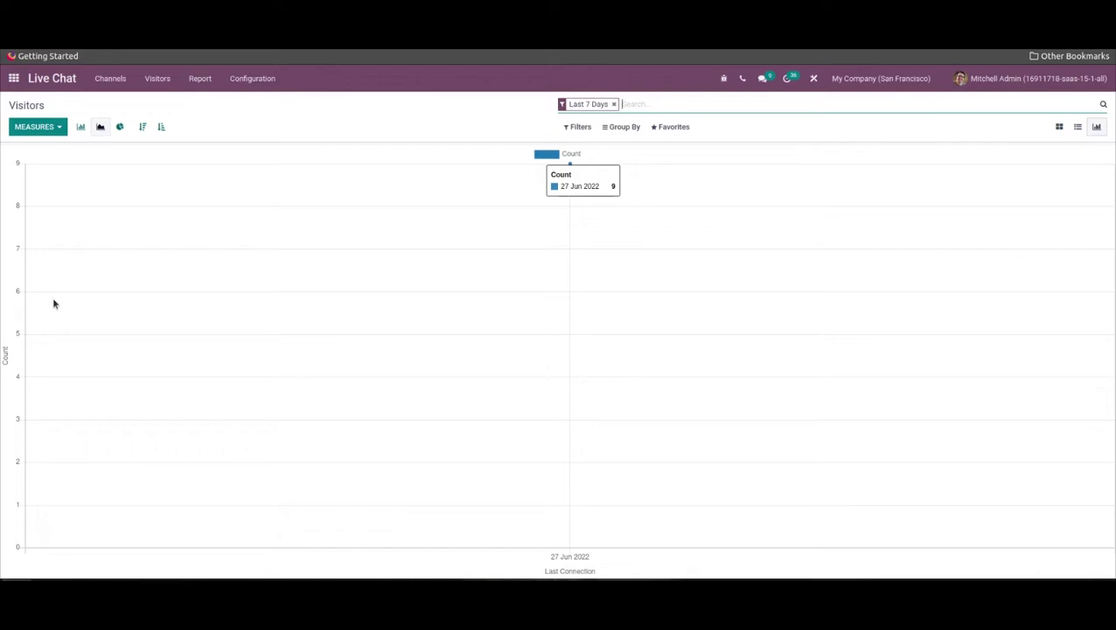
{"action": "left_click", "coordinate": [27, 130]}
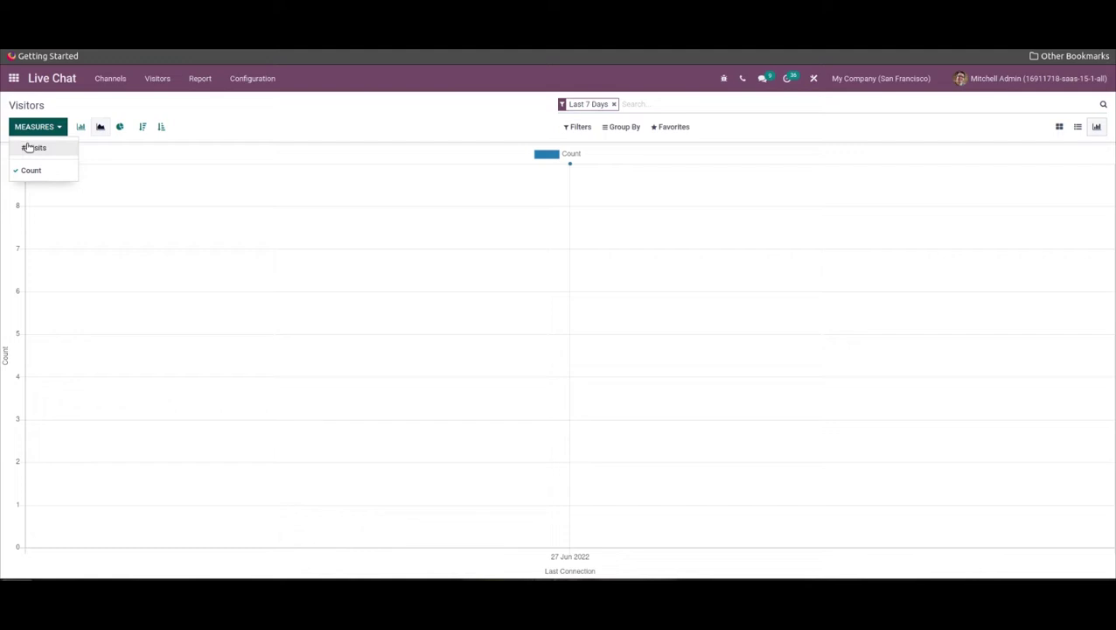
{"action": "left_click", "coordinate": [368, 130]}
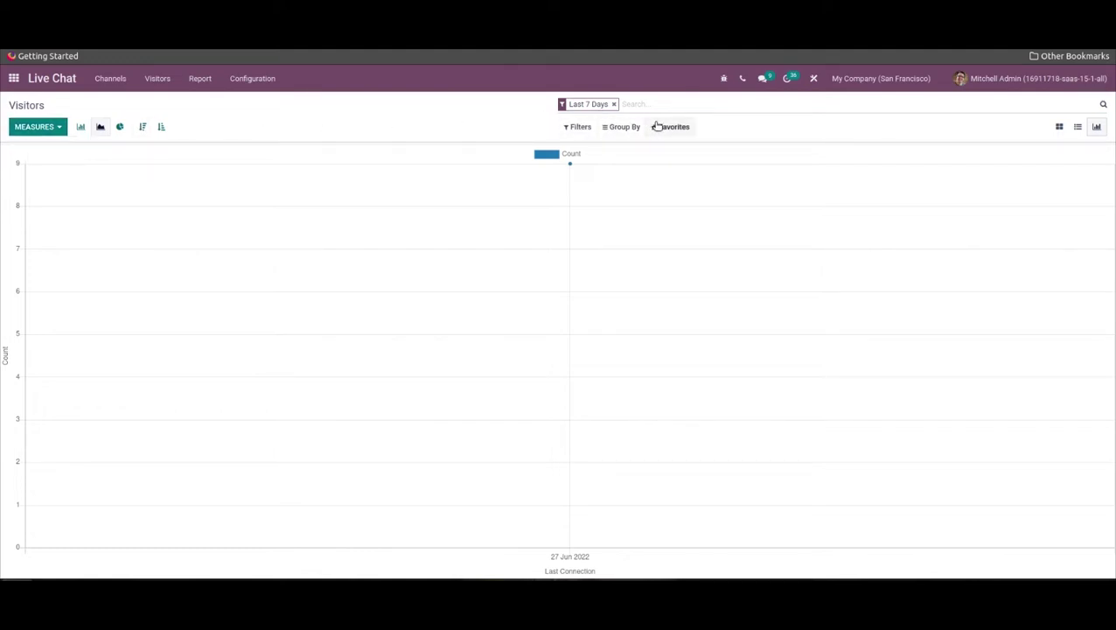
{"action": "left_click", "coordinate": [620, 127]}
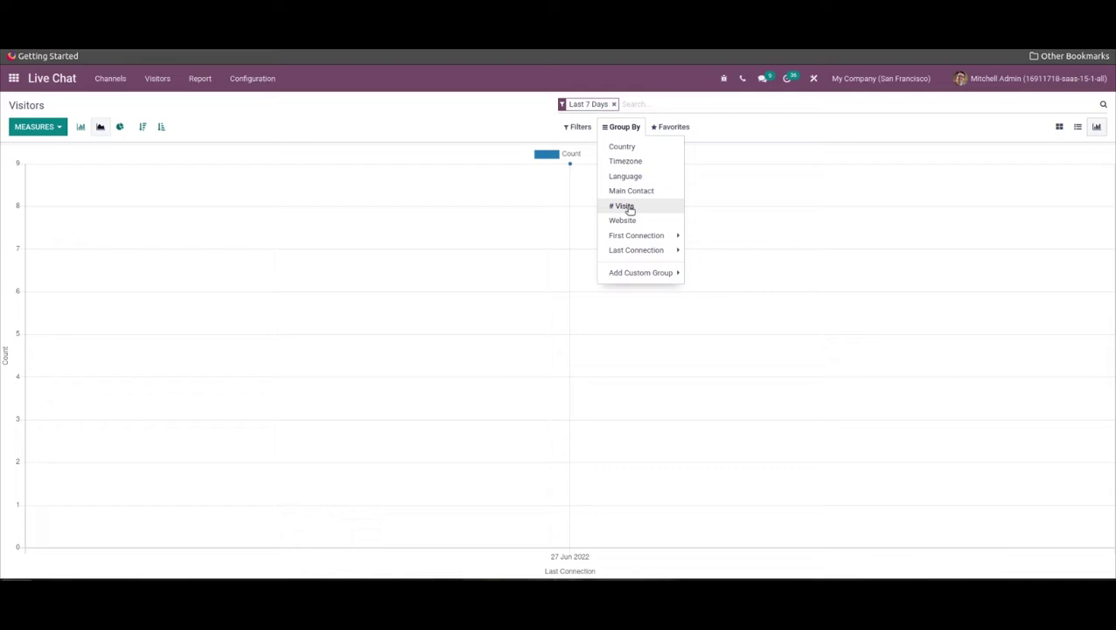
{"action": "left_click", "coordinate": [619, 127]}
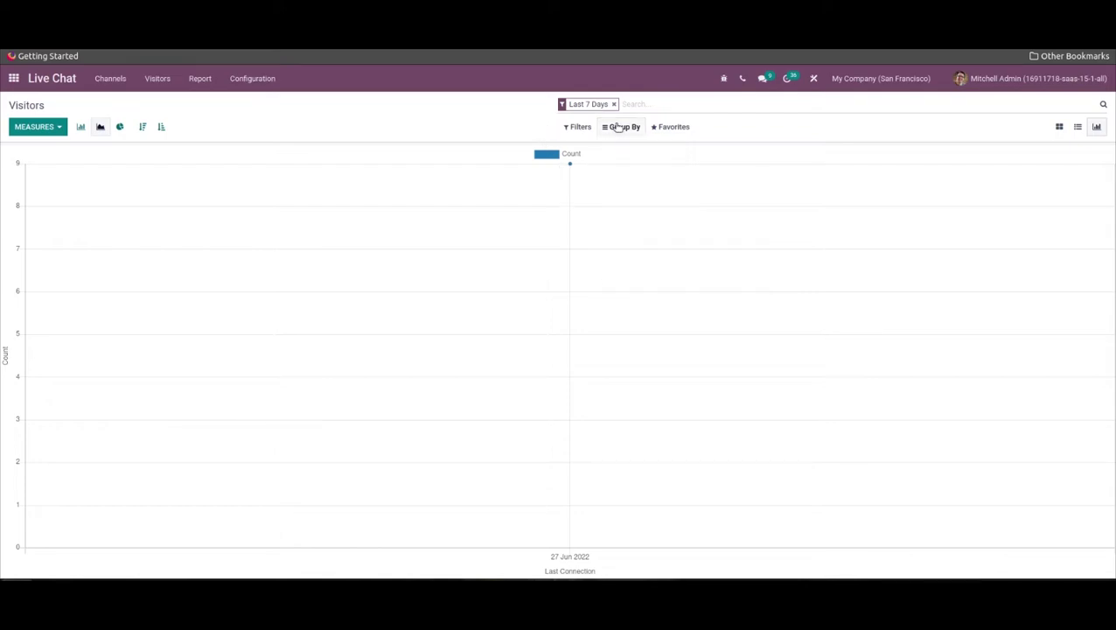
Toggle the Contacts and Connected filters on and off, leaving only Last 7 Days.
{"action": "left_click", "coordinate": [572, 128]}
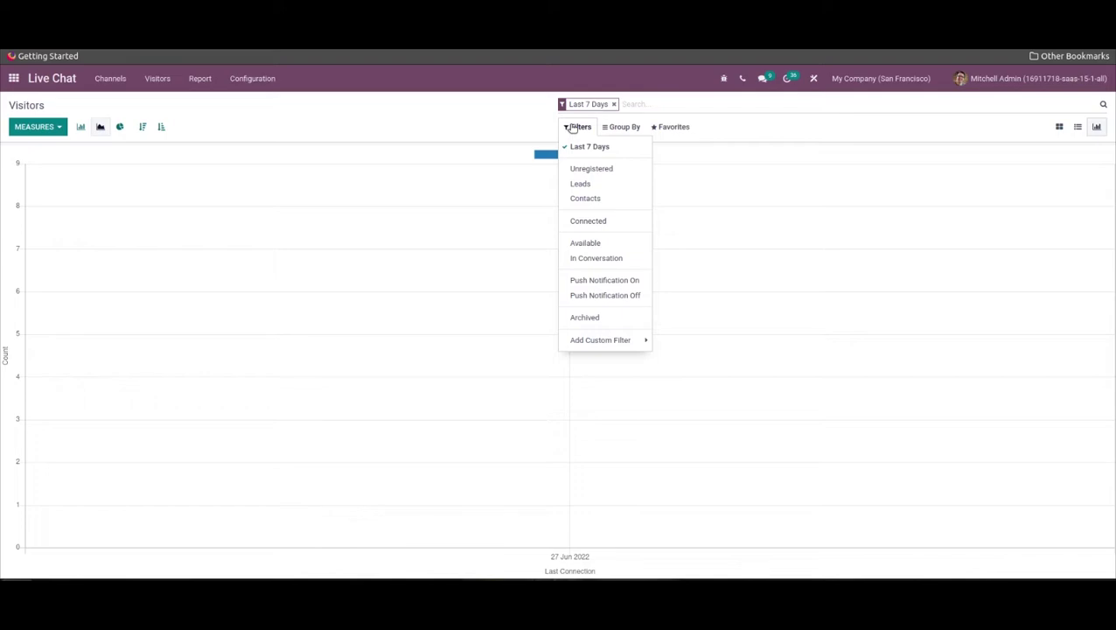
{"action": "left_click", "coordinate": [589, 199]}
{"action": "left_click", "coordinate": [590, 220]}
{"action": "left_click", "coordinate": [587, 199]}
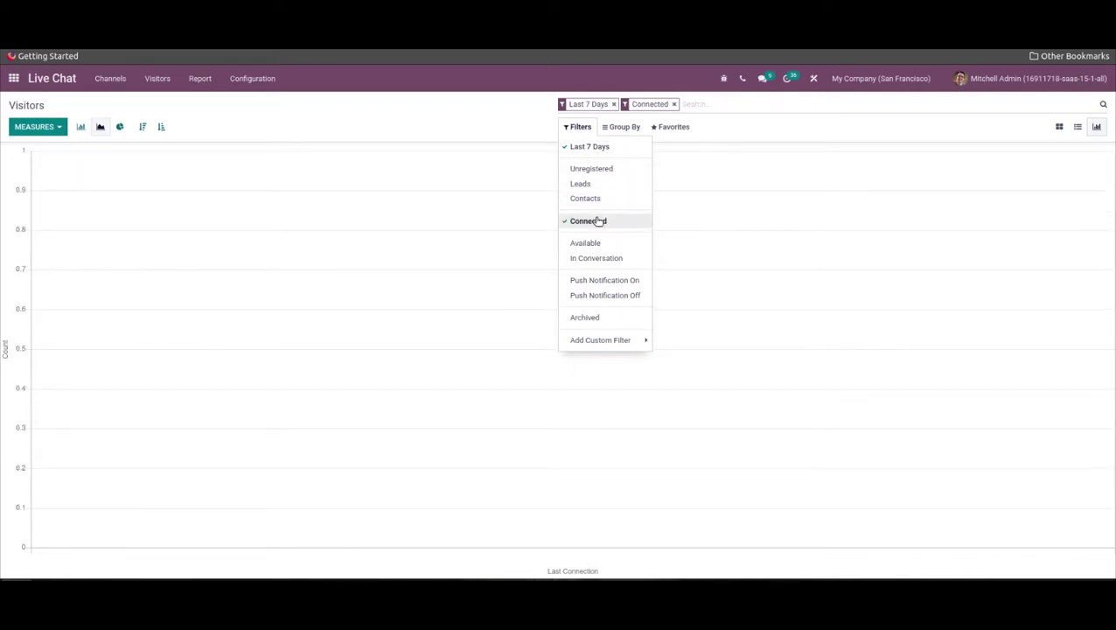
{"action": "left_click", "coordinate": [599, 221]}
{"action": "left_click", "coordinate": [520, 129]}
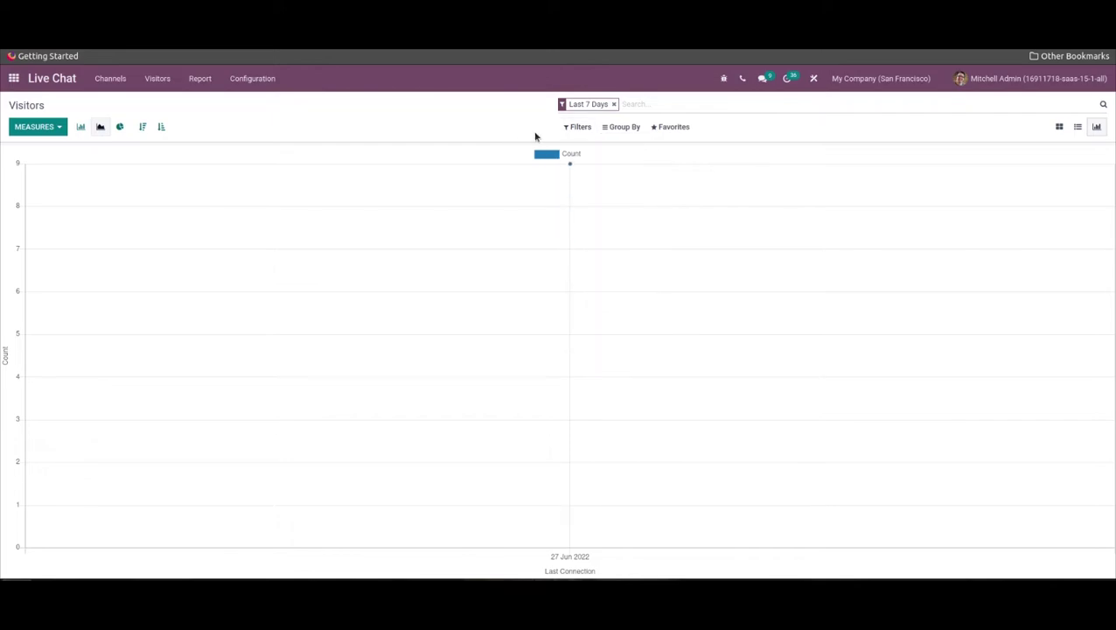
{"action": "mouse_move", "coordinate": [611, 184]}
Log out of the current account from the user menu.
{"action": "left_click", "coordinate": [1010, 79]}
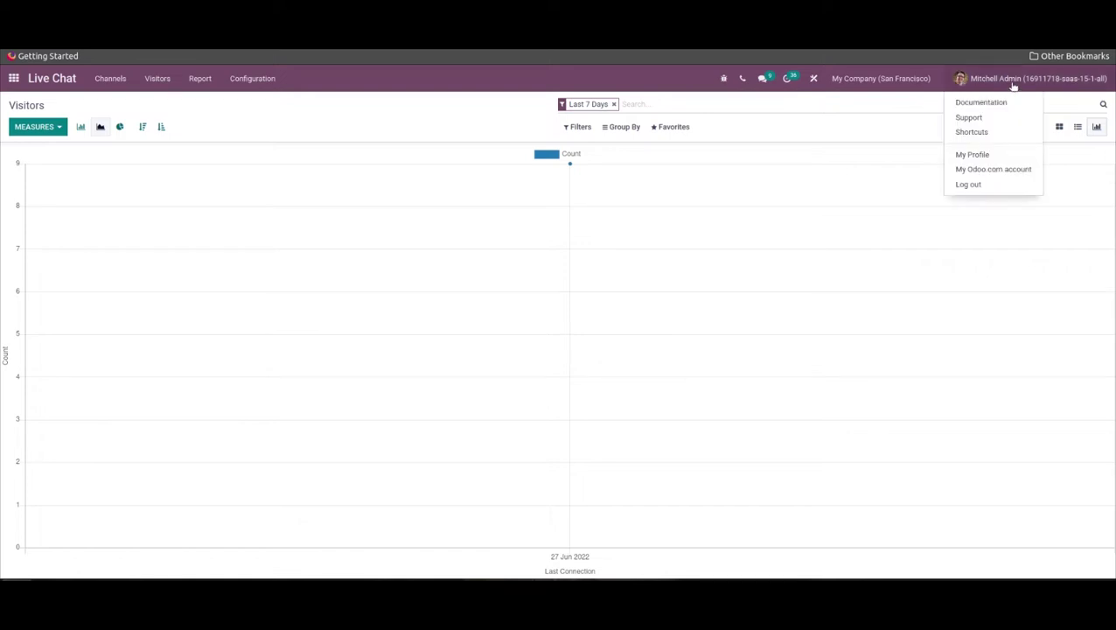
{"action": "left_click", "coordinate": [992, 186]}
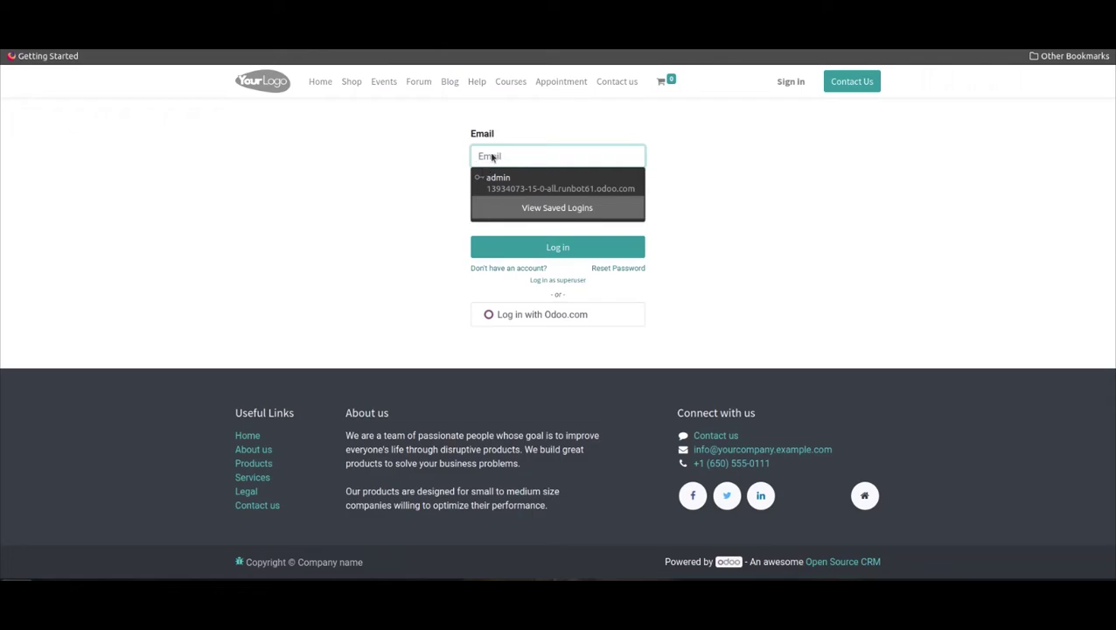
Sign in as the demo user with its password, declining to save the login.
{"action": "type", "text": "demo"}
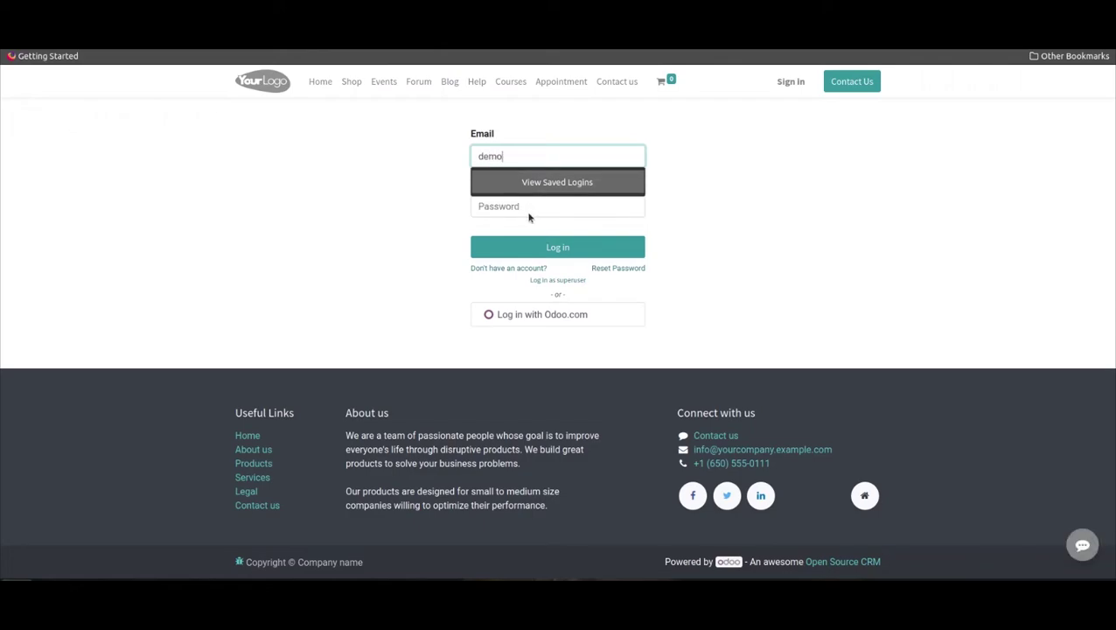
{"action": "left_click", "coordinate": [528, 214]}
{"action": "type", "text": "•••••••••"}
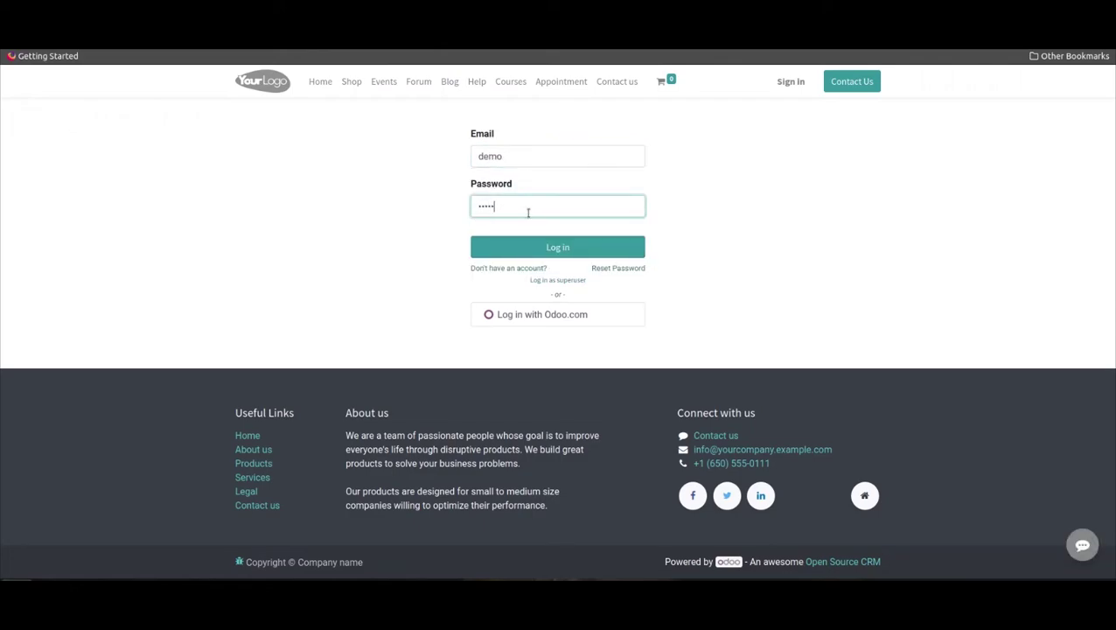
{"action": "type", "text": "•"}
{"action": "left_click", "coordinate": [590, 247]}
{"action": "left_click", "coordinate": [328, 188]}
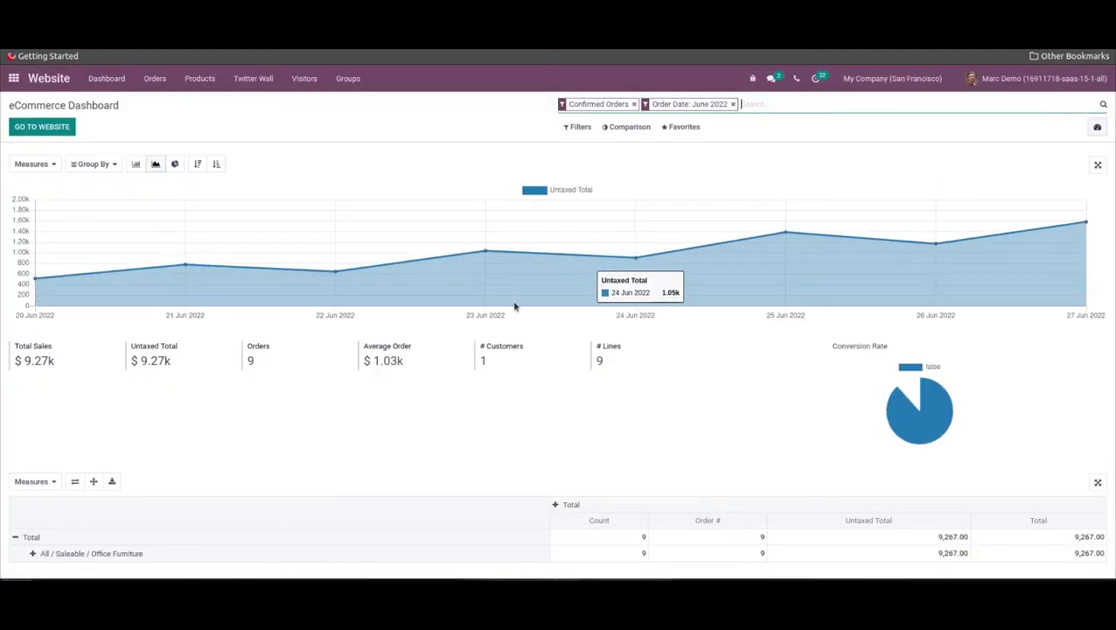
Browse the website's Events page, then return to the apps home screen.
{"action": "left_click", "coordinate": [51, 127]}
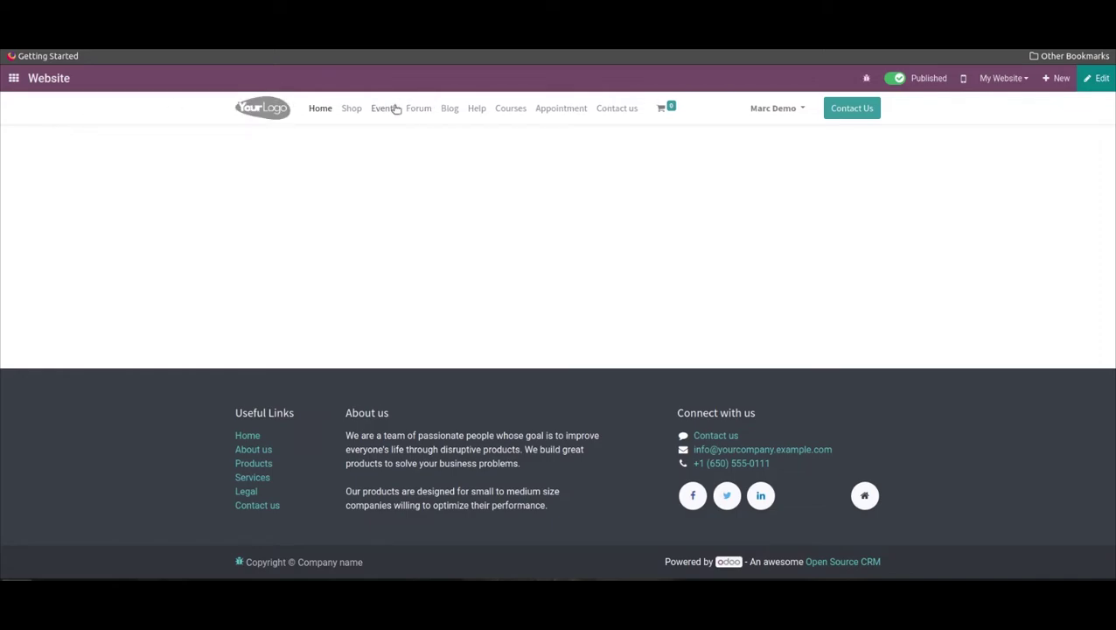
{"action": "left_click", "coordinate": [385, 110]}
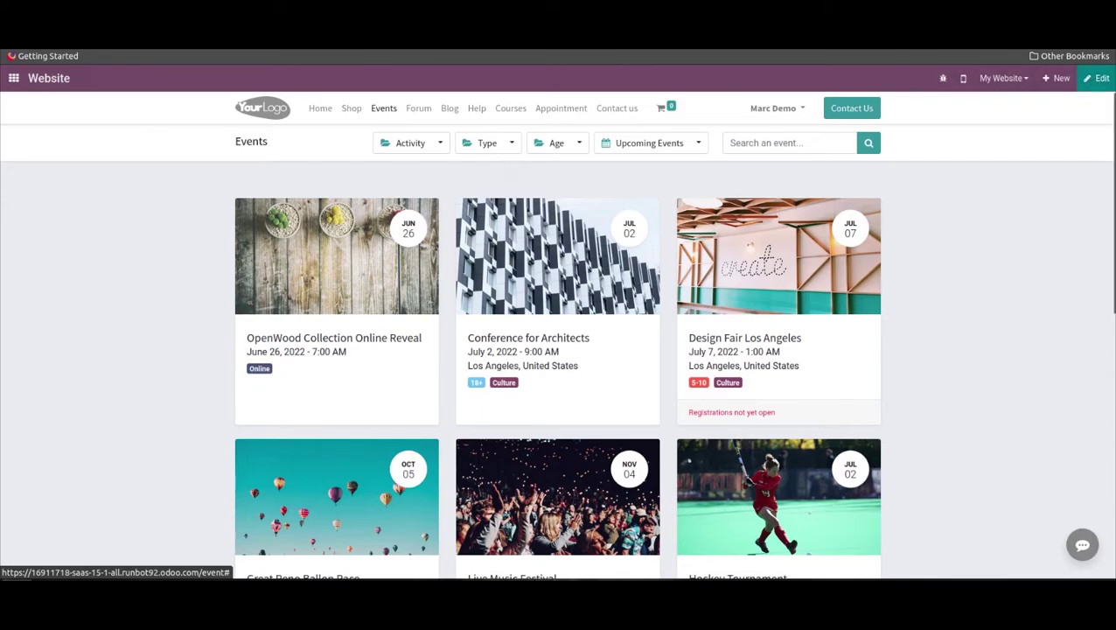
{"action": "left_click", "coordinate": [320, 107]}
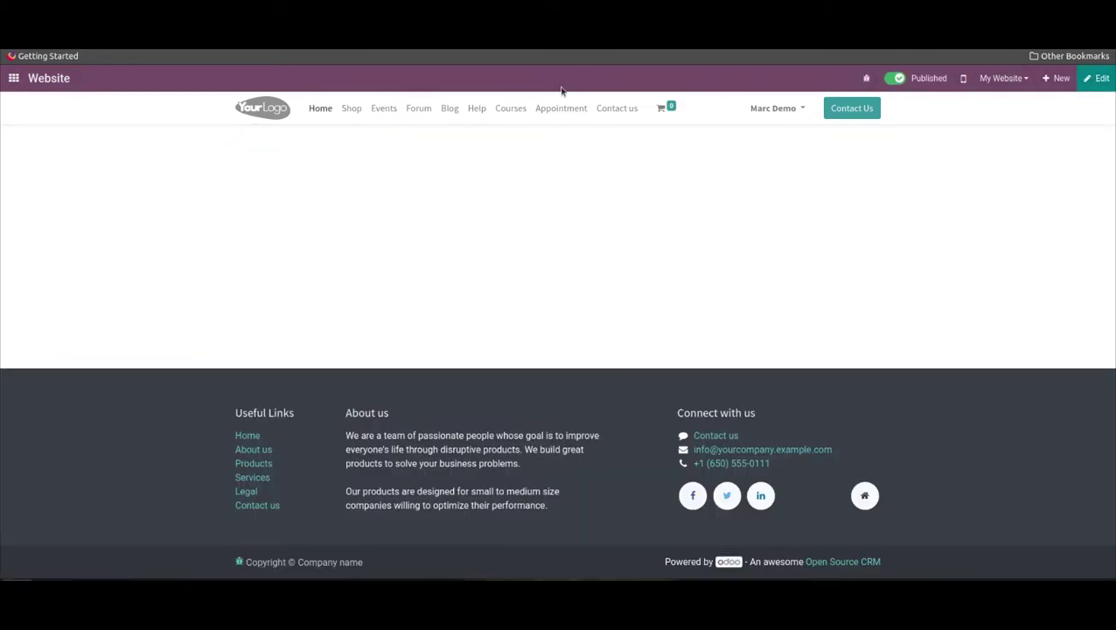
{"action": "left_click", "coordinate": [13, 78]}
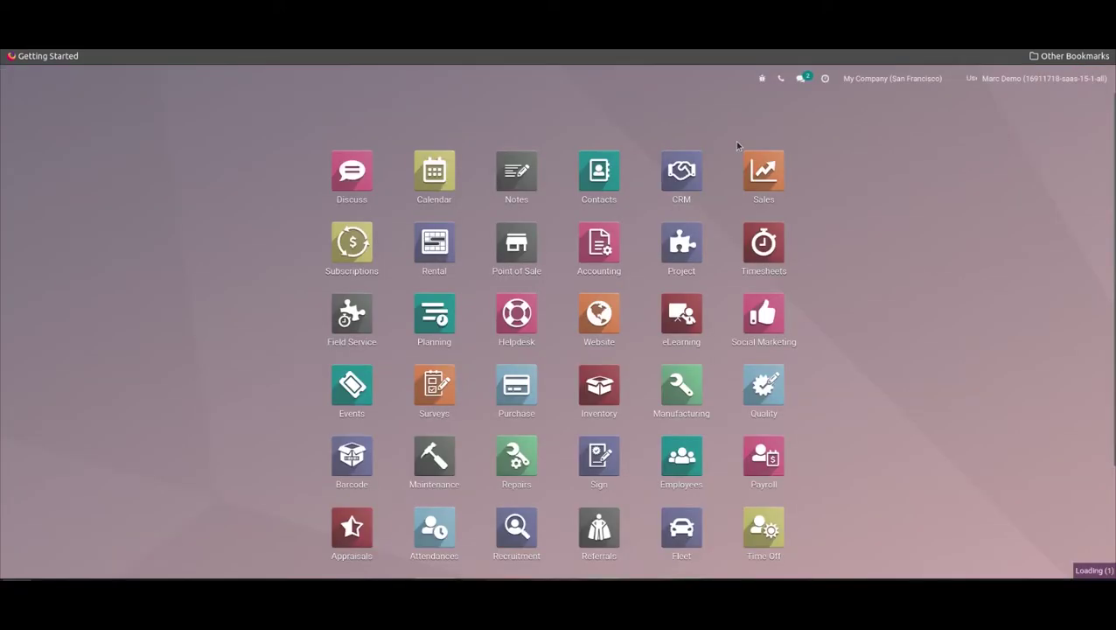
Log out of the demo account and sign back in with the saved administrator login.
{"action": "left_click", "coordinate": [1008, 81]}
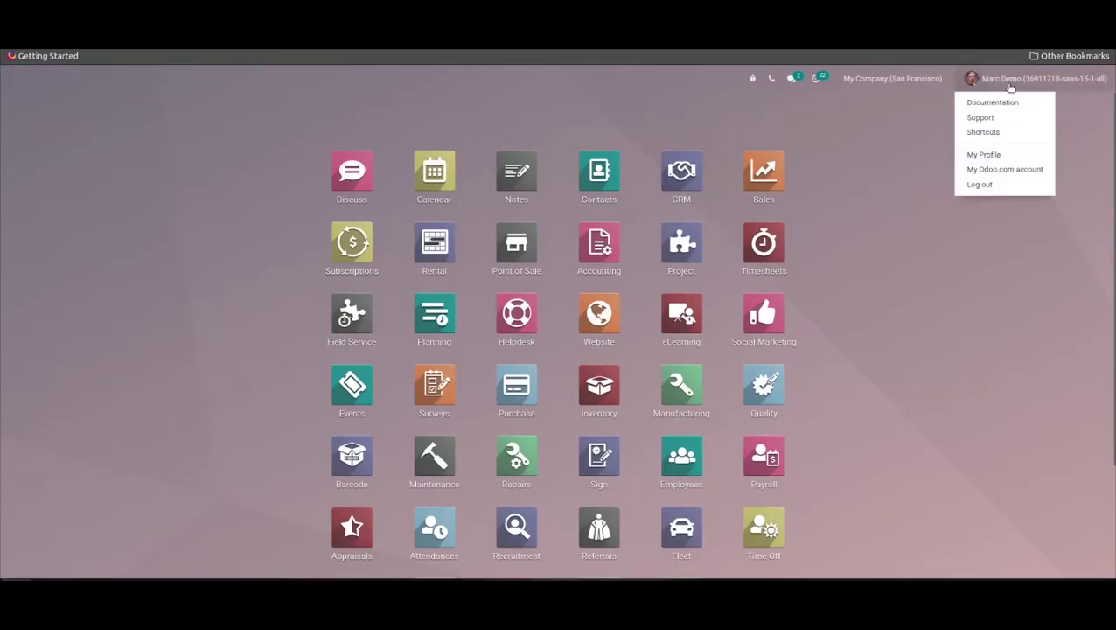
{"action": "left_click", "coordinate": [988, 184]}
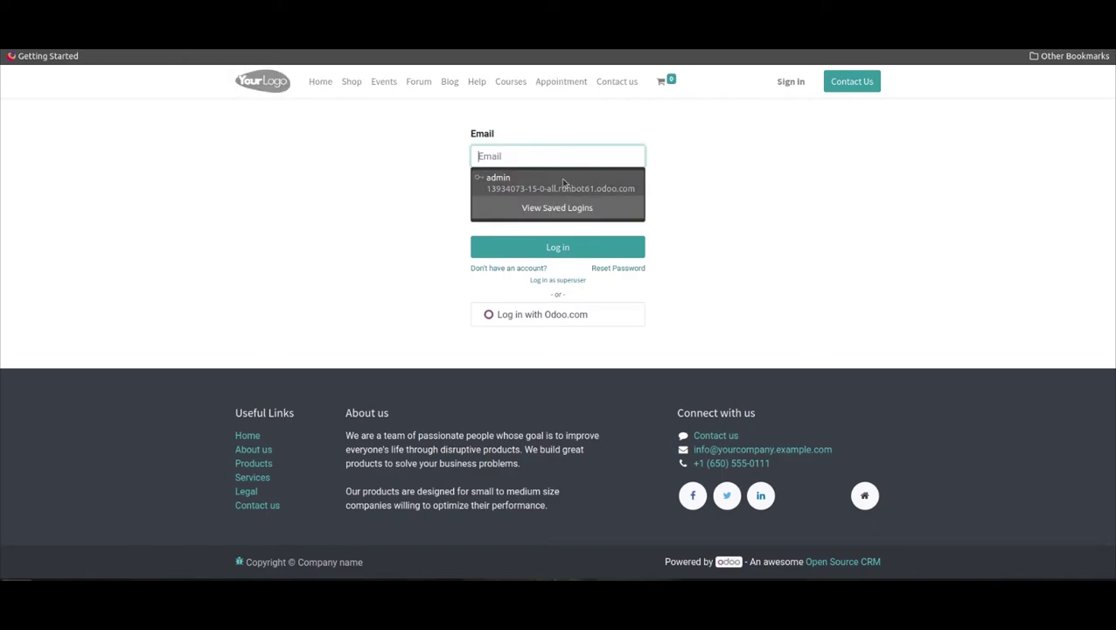
{"action": "left_click", "coordinate": [564, 181]}
{"action": "left_click", "coordinate": [556, 246]}
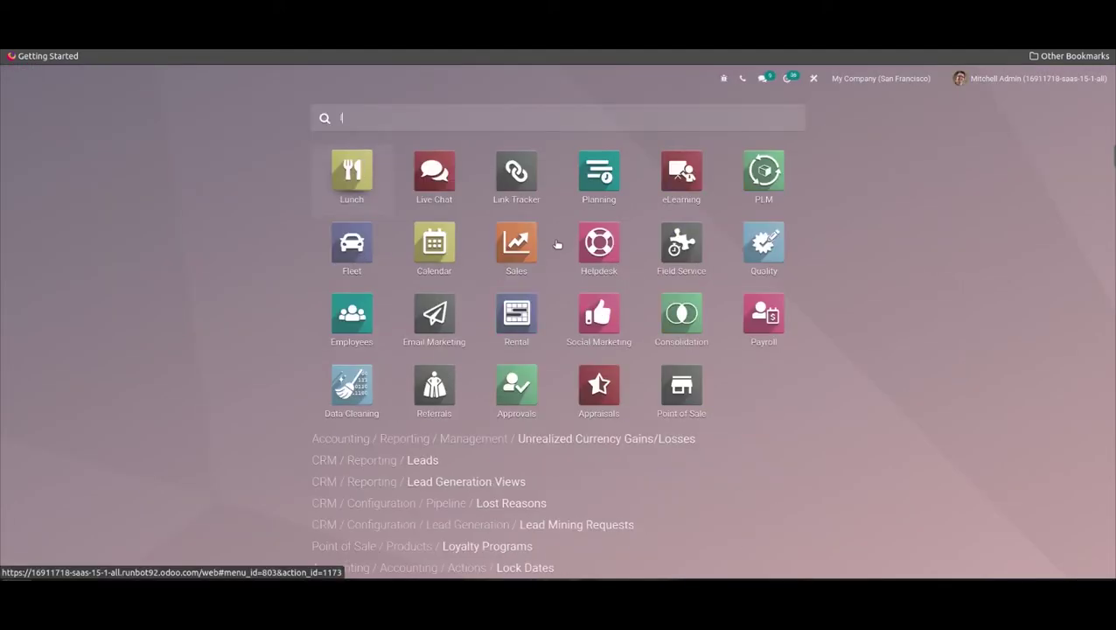
Search 'liv', open Live Chat, and show the Visitors list.
{"action": "type", "text": "v"}
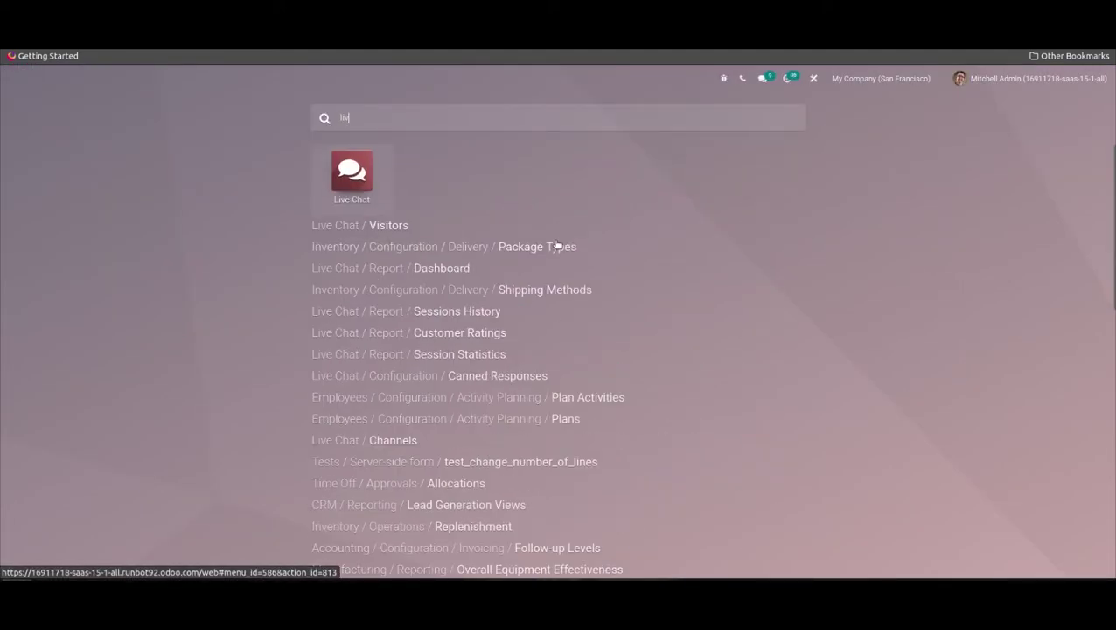
{"action": "left_click", "coordinate": [364, 181]}
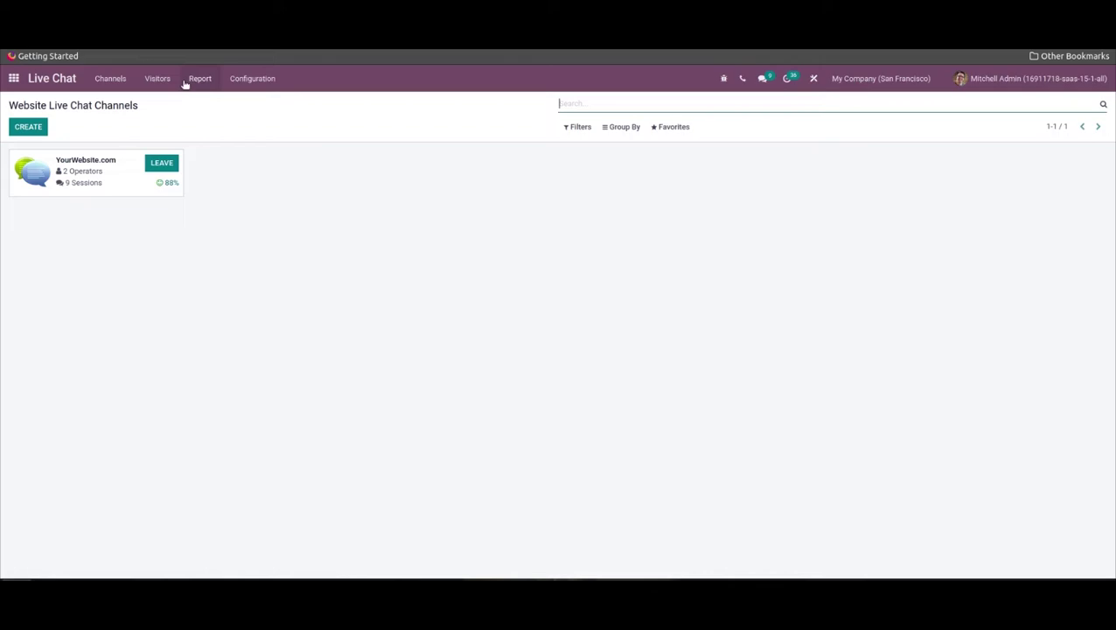
{"action": "left_click", "coordinate": [153, 78]}
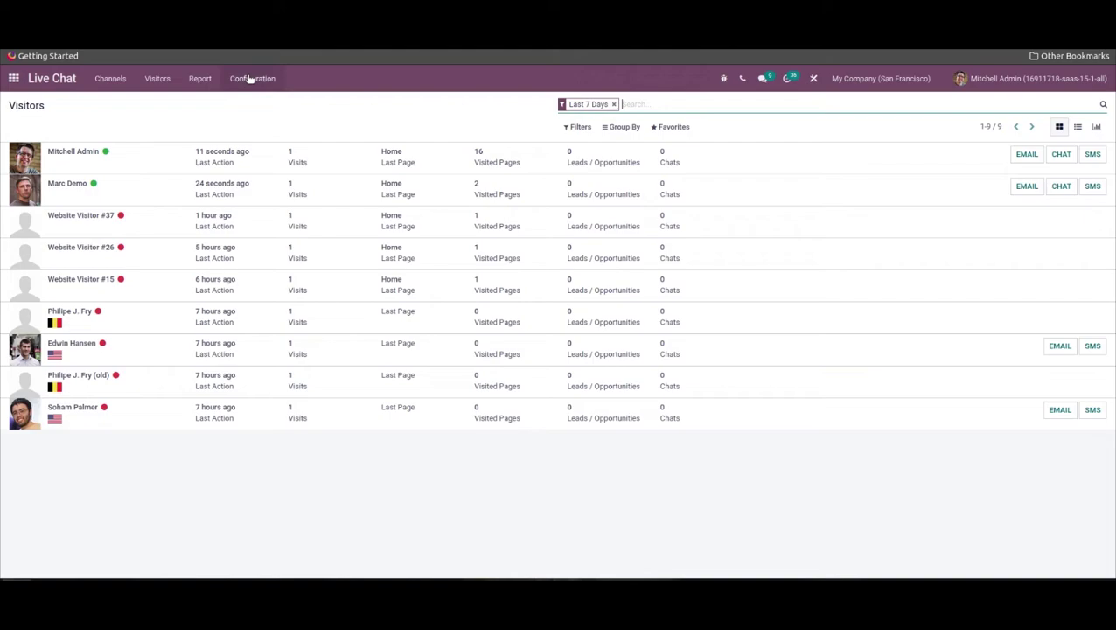
Open Configuration > Canned Responses, showing the hello and bye shortcuts.
{"action": "left_click", "coordinate": [249, 79]}
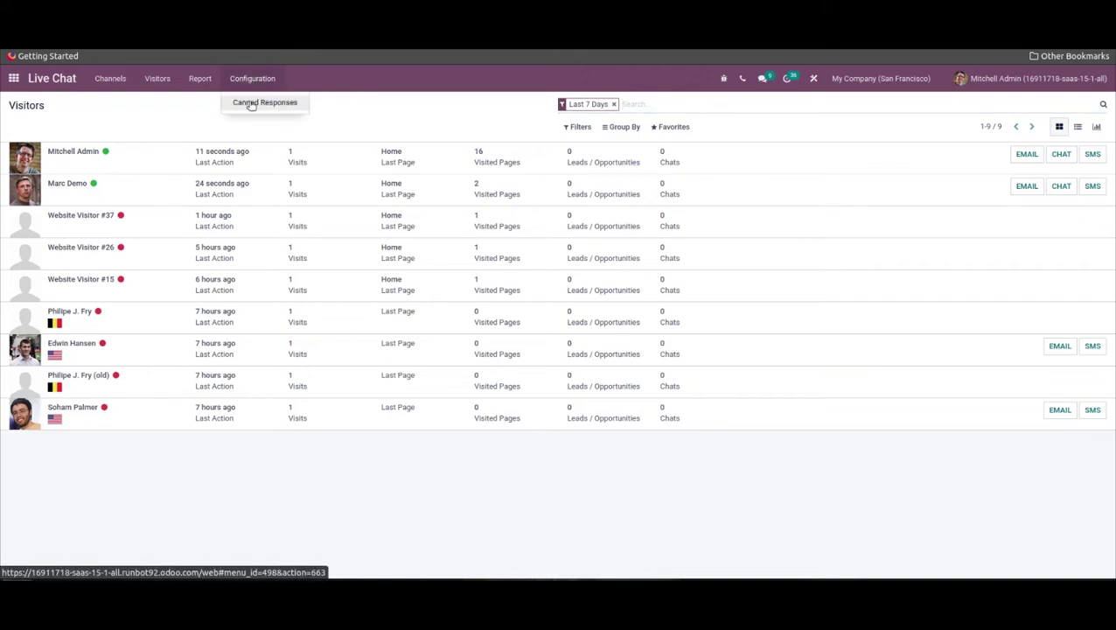
{"action": "left_click", "coordinate": [251, 104]}
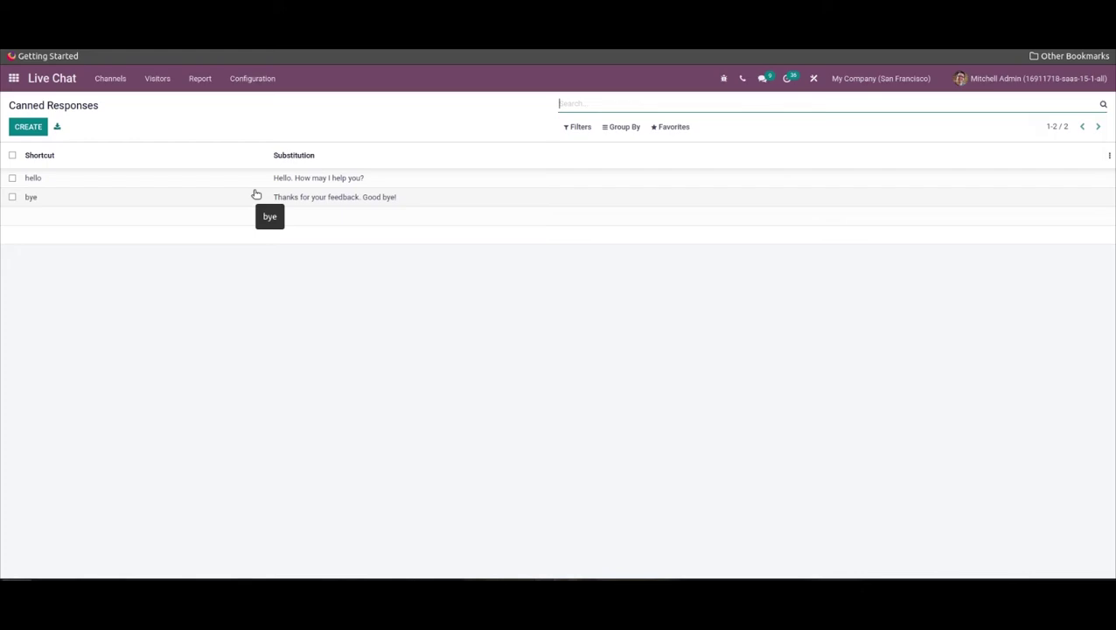
Create and save canned response shortcut 'hi' with substitution 'Hi. How are you'.
{"action": "left_click", "coordinate": [28, 126]}
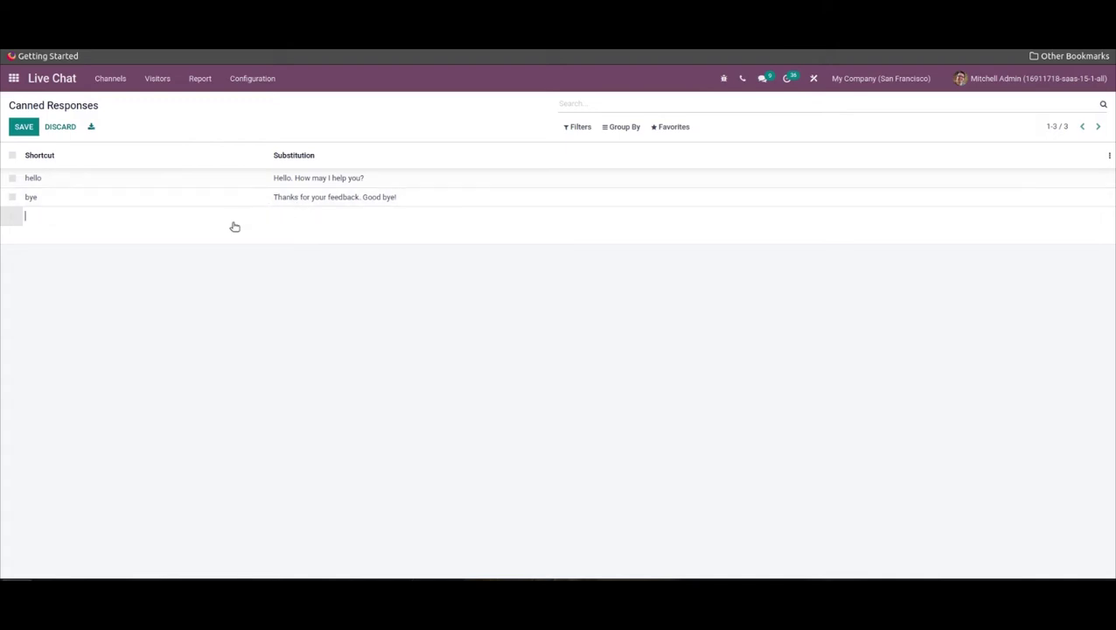
{"action": "type", "text": "hi"}
{"action": "left_click", "coordinate": [325, 220]}
{"action": "type", "text": "Hi. How are you"}
{"action": "left_click", "coordinate": [24, 127]}
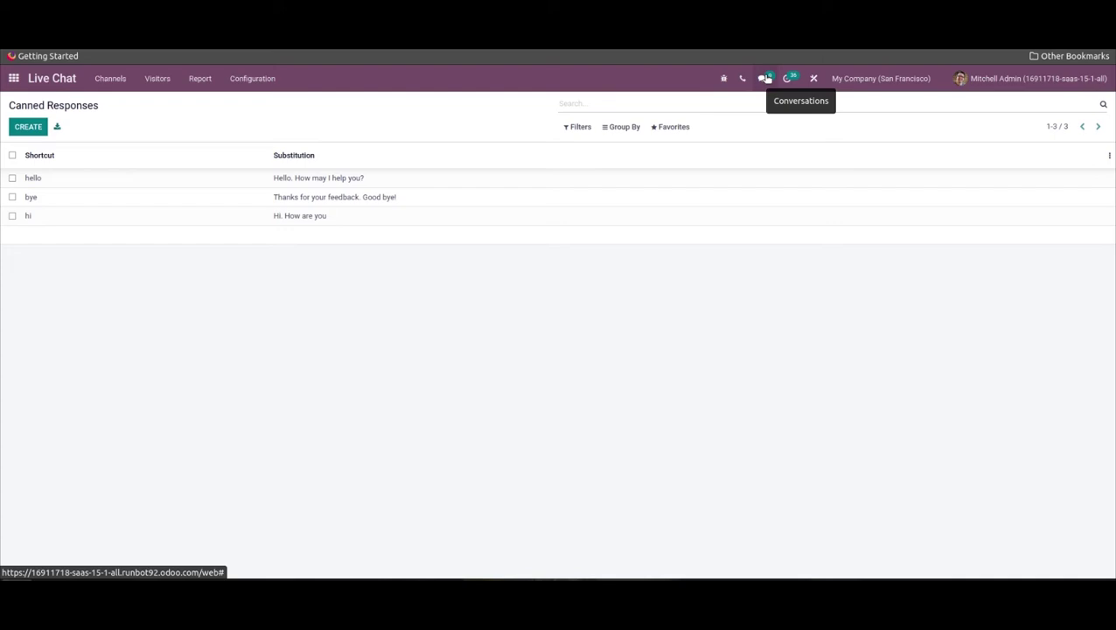
Open the chat with the demo user and reload so the hi response is offered.
{"action": "left_click", "coordinate": [766, 79]}
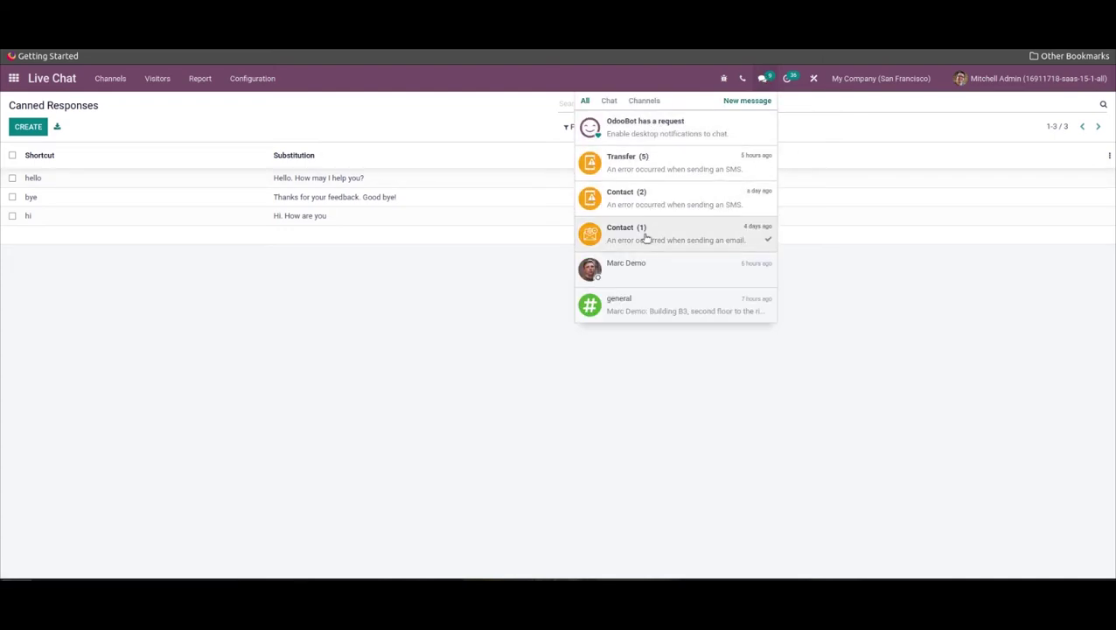
{"action": "left_click", "coordinate": [643, 269]}
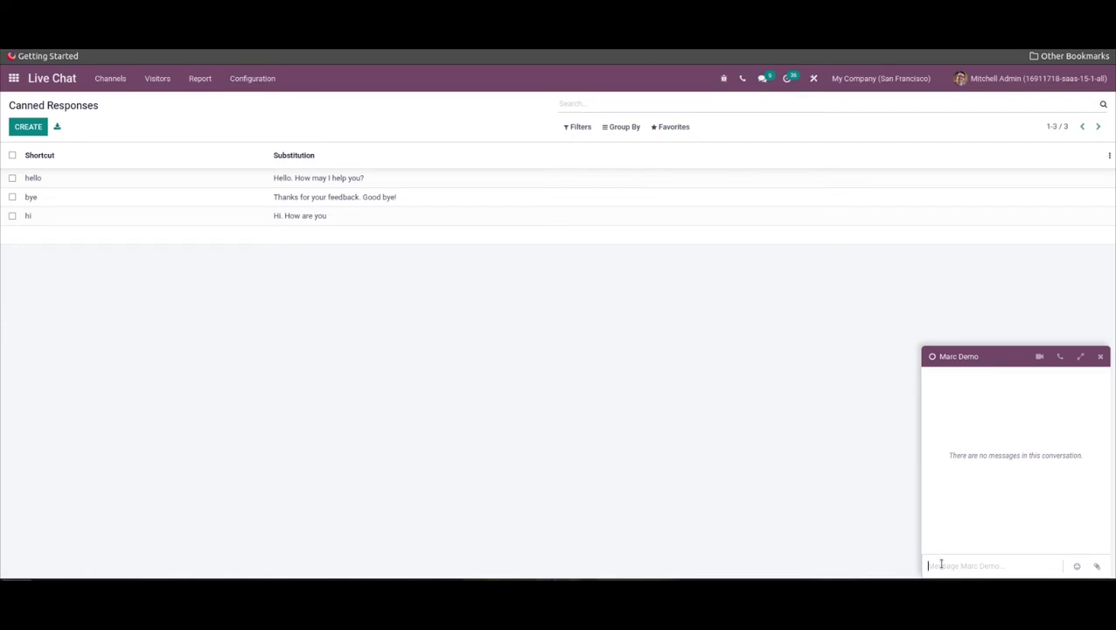
{"action": "type", "text": ":"}
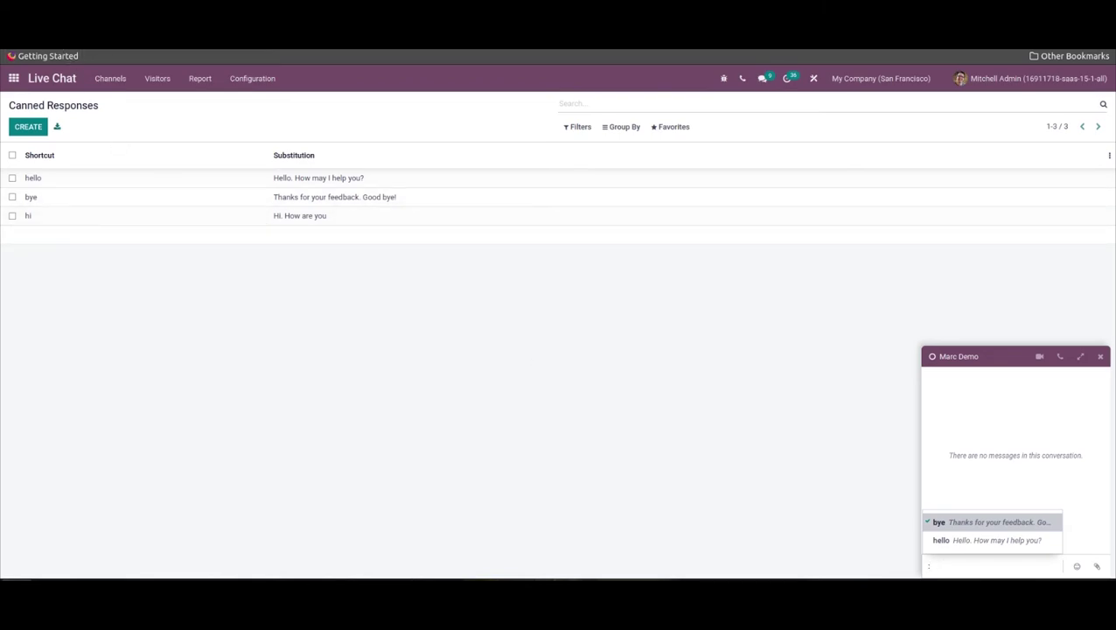
{"action": "key", "text": "F5"}
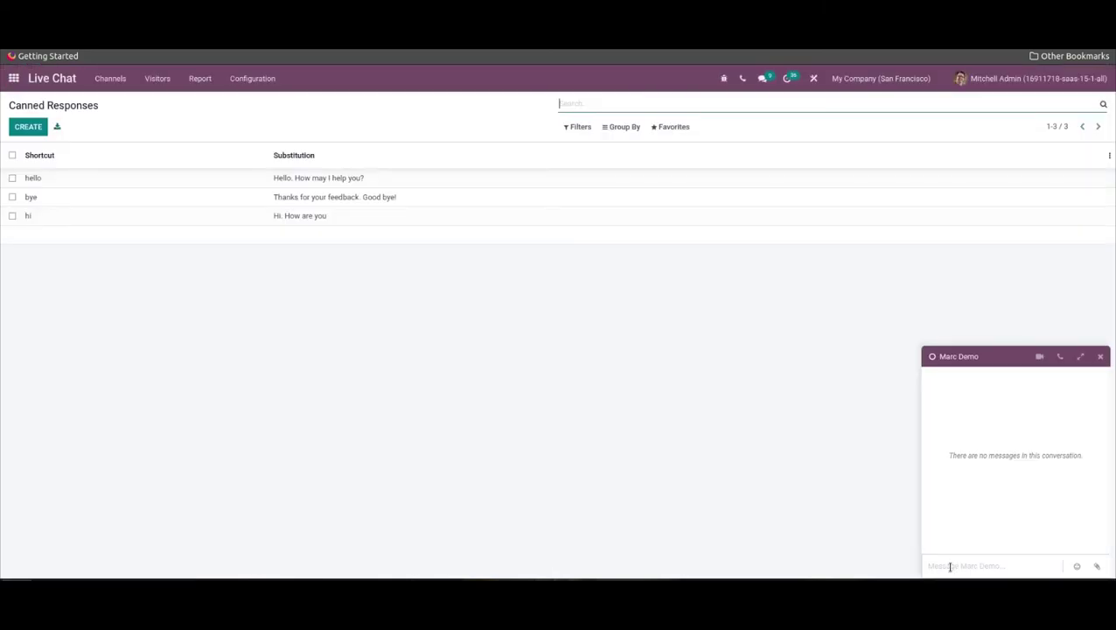
Insert the hi canned response, send 'Hi. How are you', and close the chat.
{"action": "type", "text": ":"}
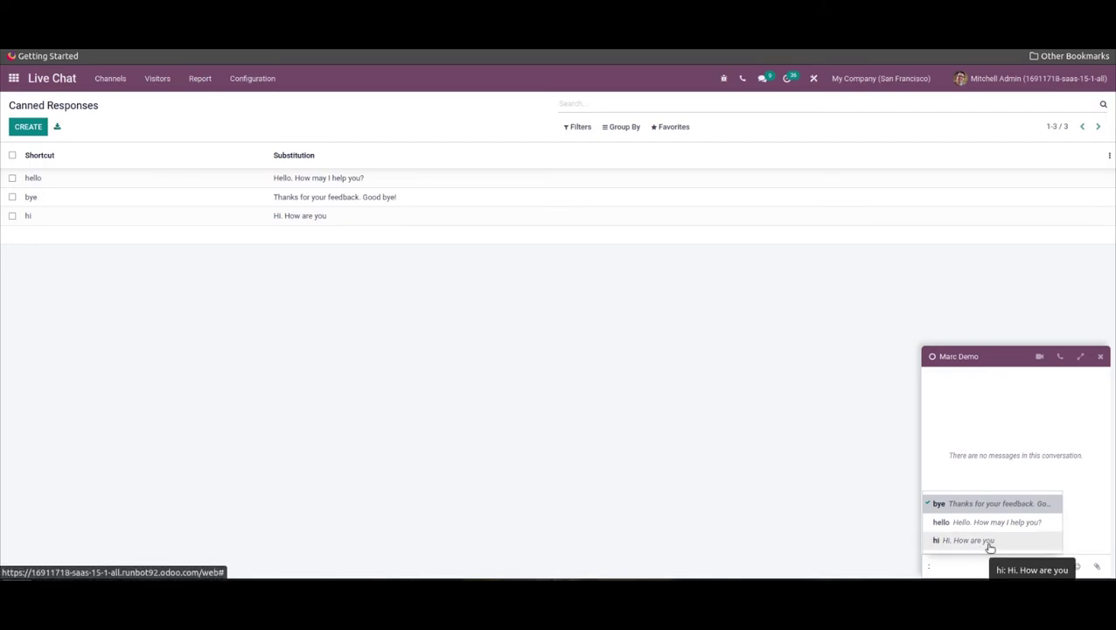
{"action": "left_click", "coordinate": [961, 541]}
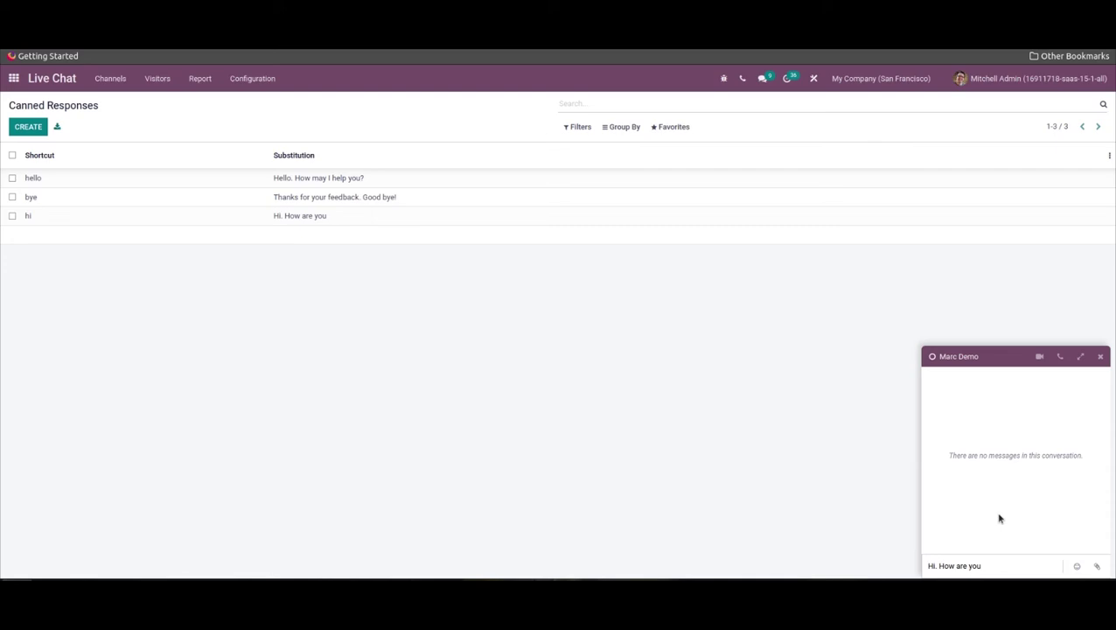
{"action": "key", "text": "Return"}
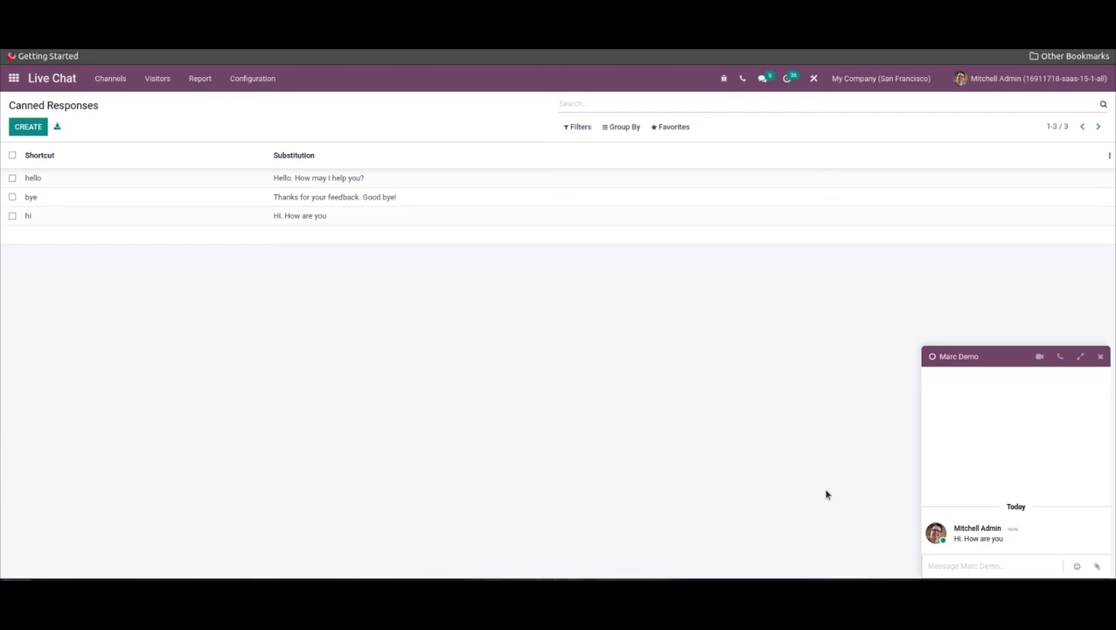
{"action": "left_click", "coordinate": [1100, 356]}
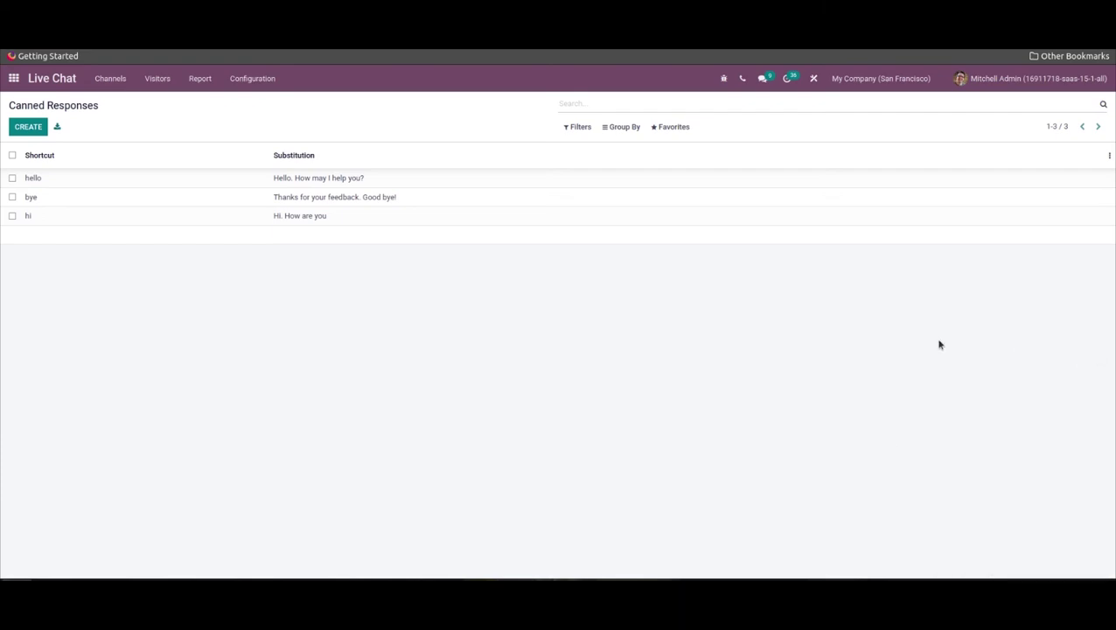